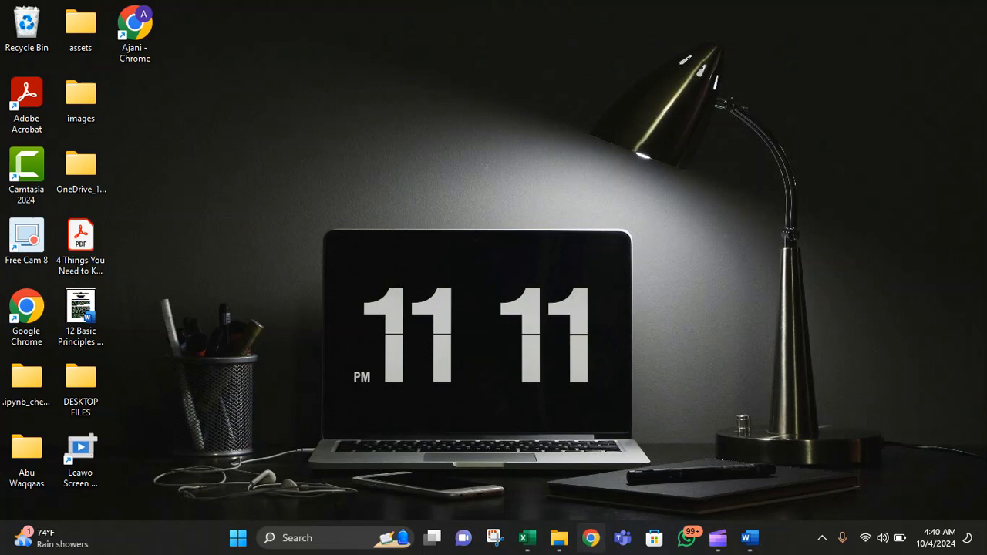
Switch to Chrome, search for postgresql, and follow the Windows installer link to EDB's PostgreSQL downloads page
left_click(590, 538)
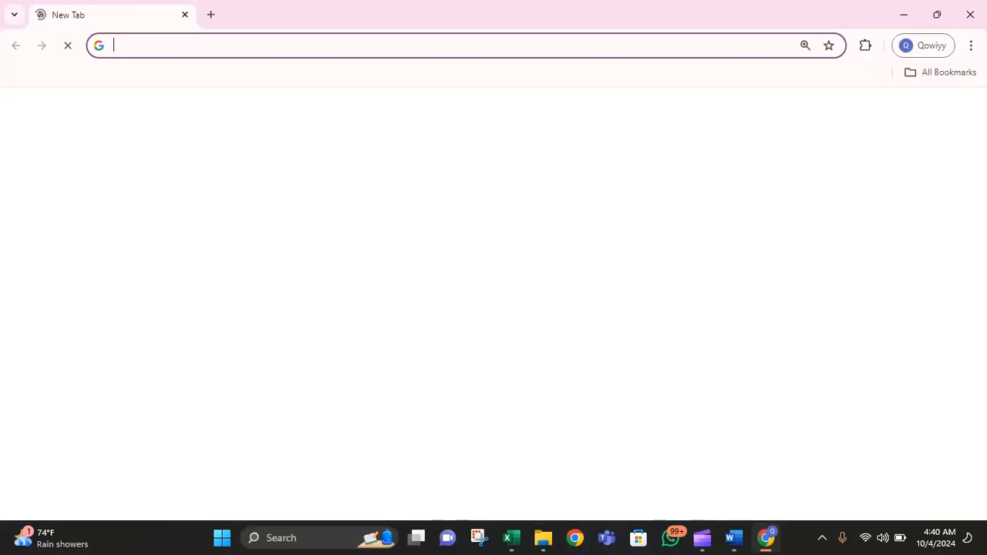
type("po")
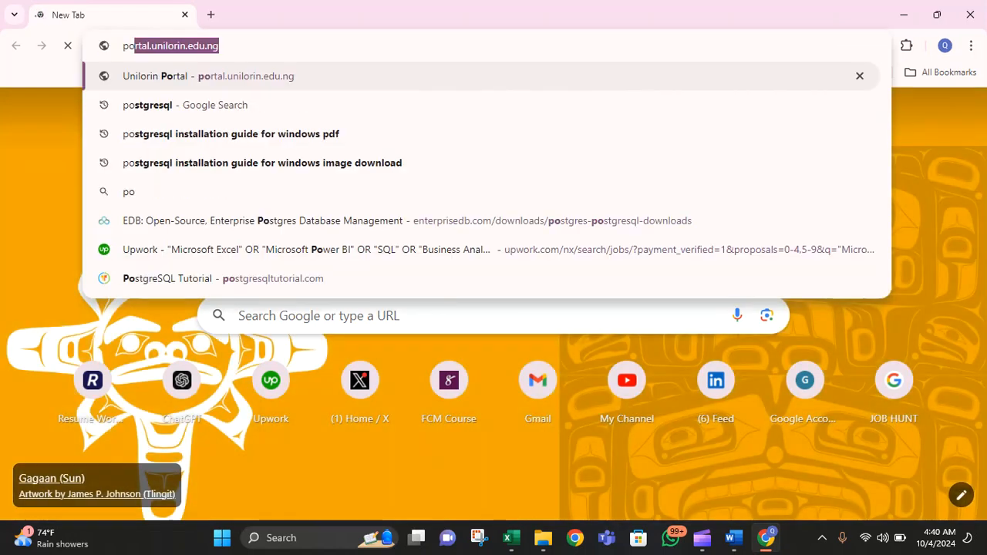
left_click(185, 105)
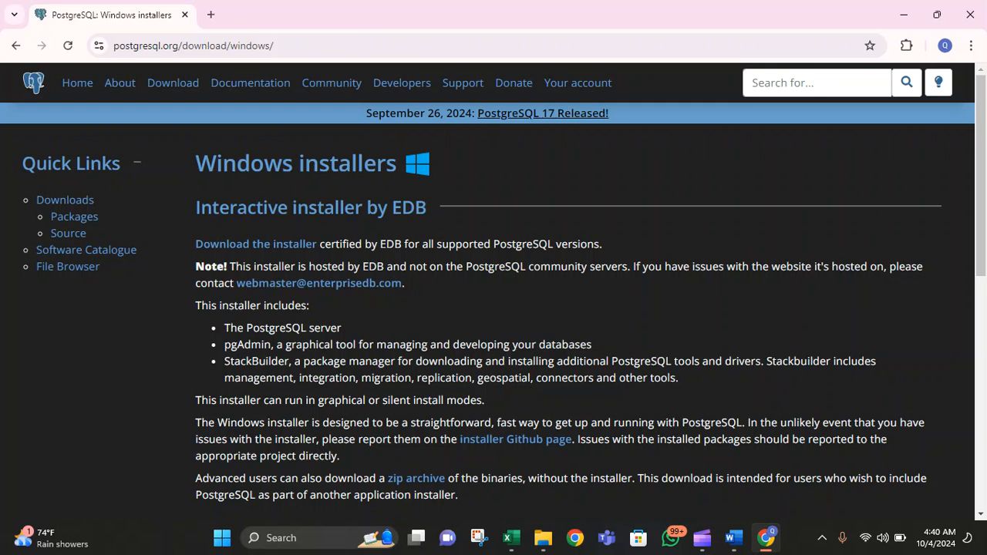
left_click(255, 244)
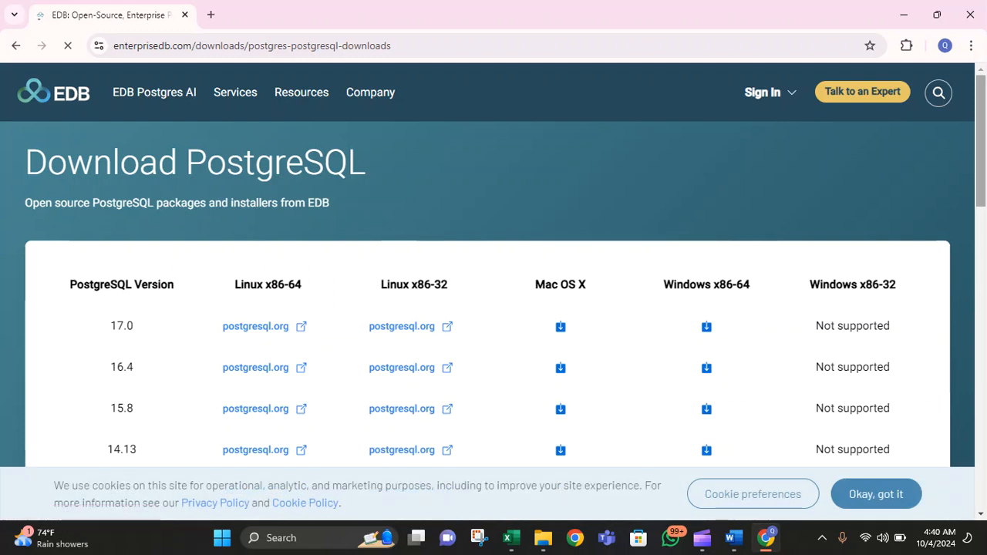
scroll(493, 309, "down", 2)
scroll(493, 308, "up", 1)
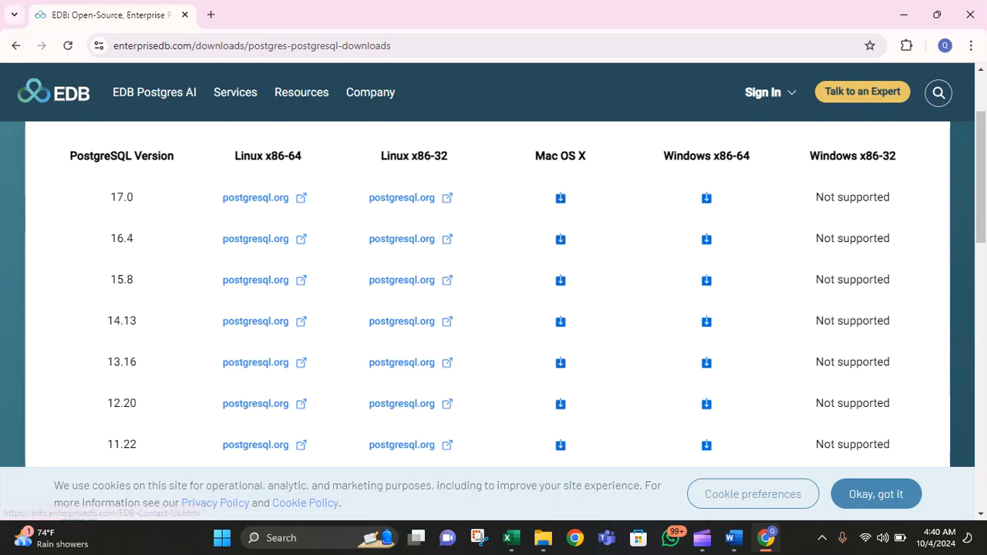
Check the browser's download history for the PostgreSQL installer and return to EDB's downloads page
left_click(971, 46)
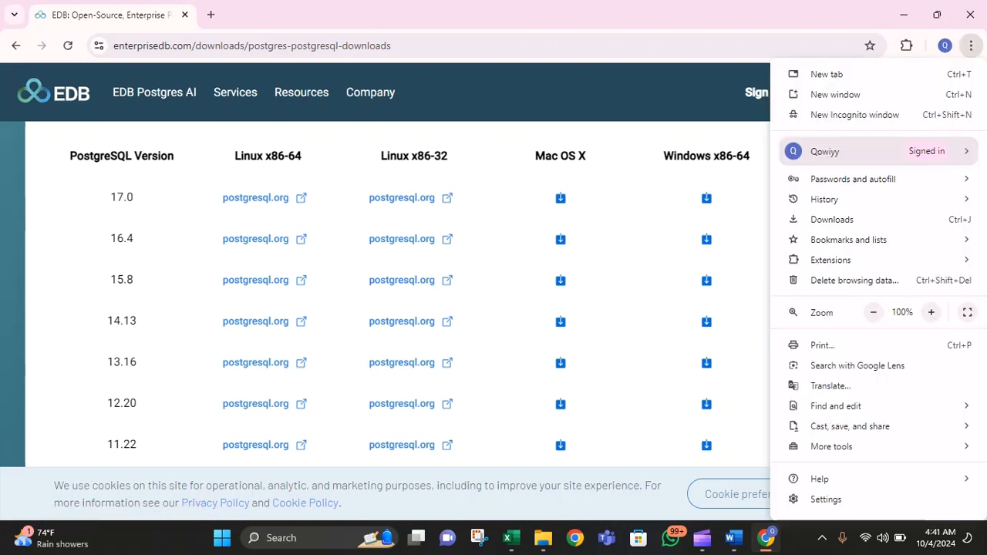
left_click(832, 219)
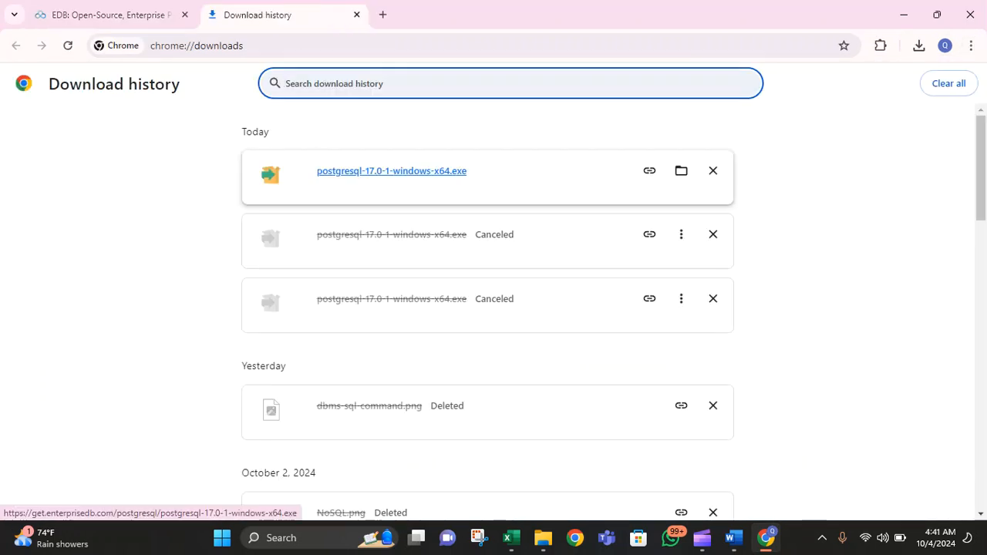
left_click(94, 15)
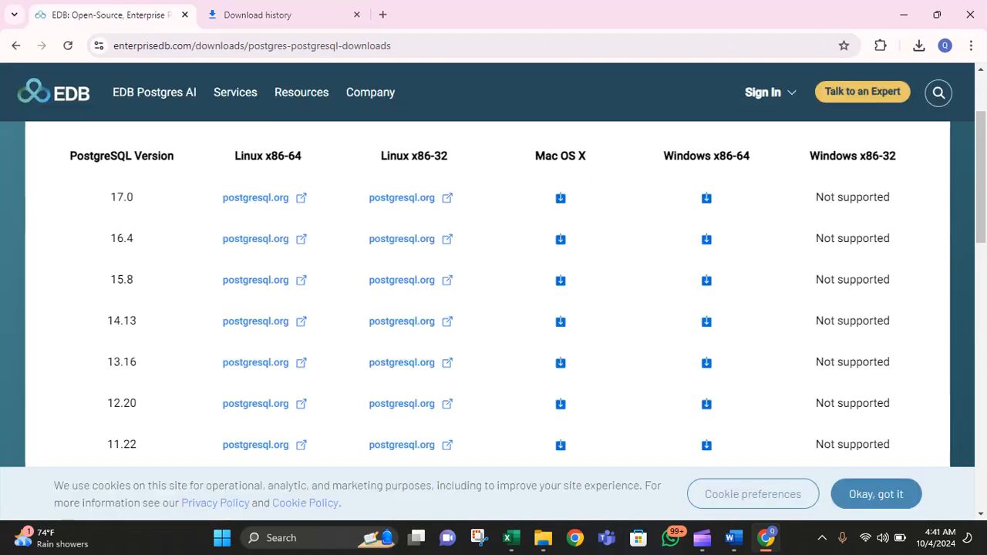
Start downloading the PostgreSQL 17.0 installer for Windows x86-64 and cancel that download
left_click(706, 198)
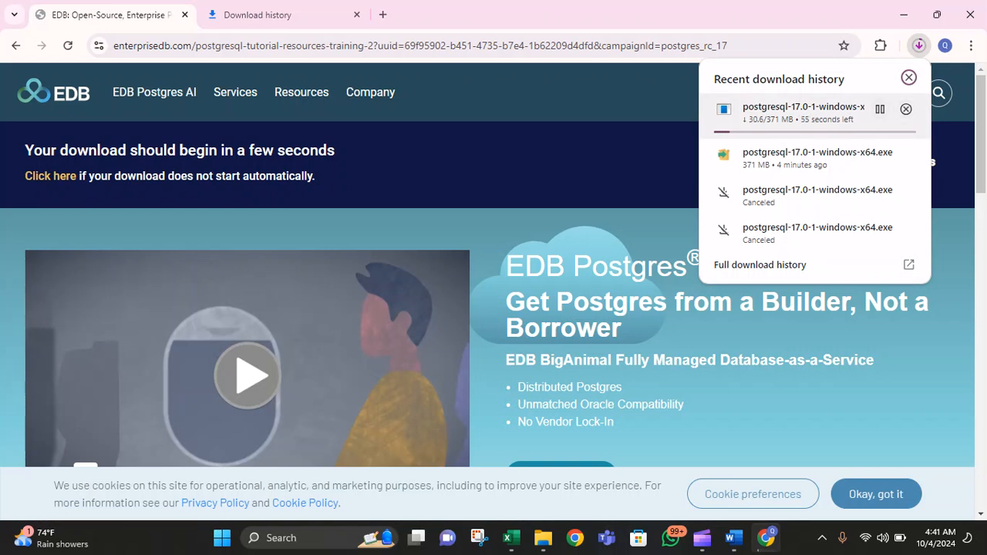
left_click(880, 108)
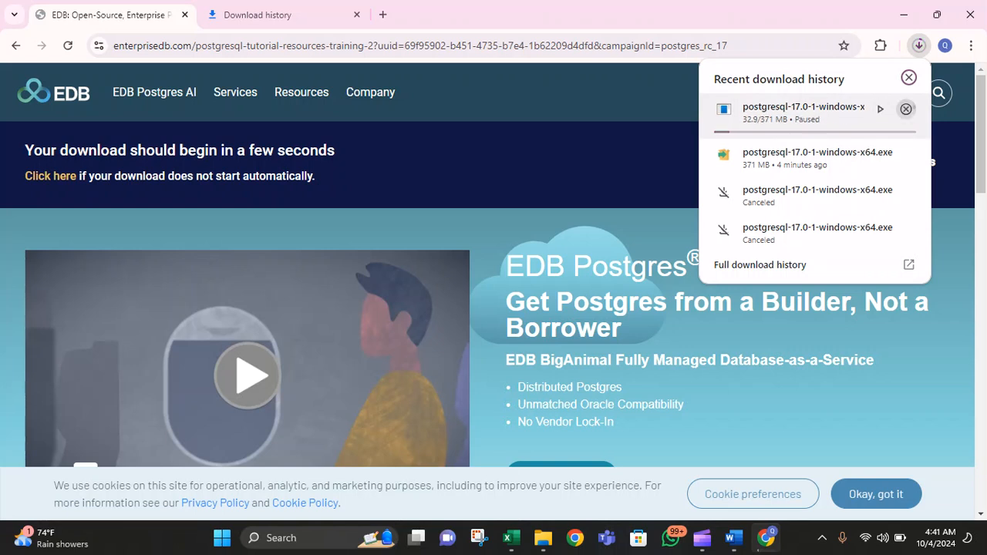
left_click(906, 108)
Launch the already downloaded postgresql-17.0-1-windows-x64.exe installer and close the SQL Series Word document
left_click(819, 150)
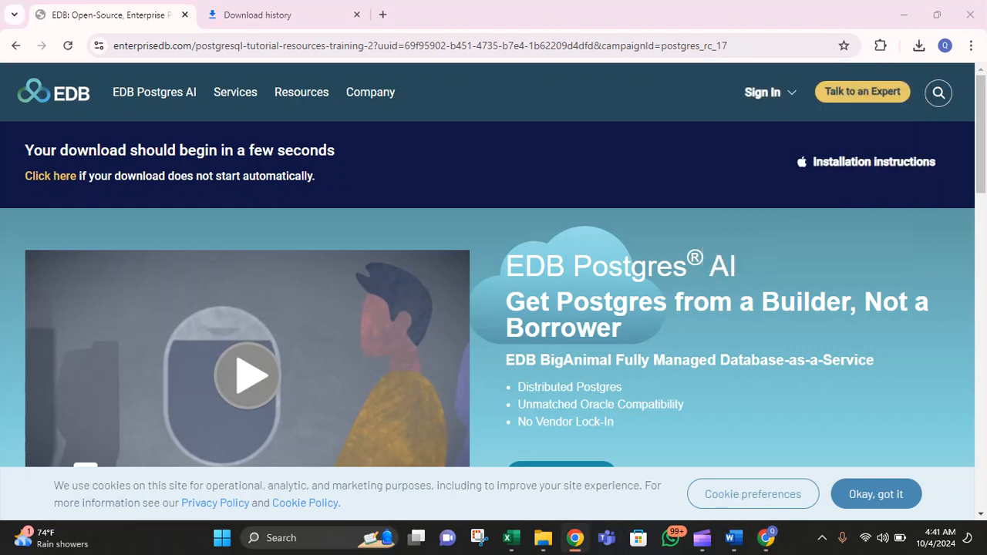
left_click(918, 46)
left_click(814, 150)
mouse_move(733, 538)
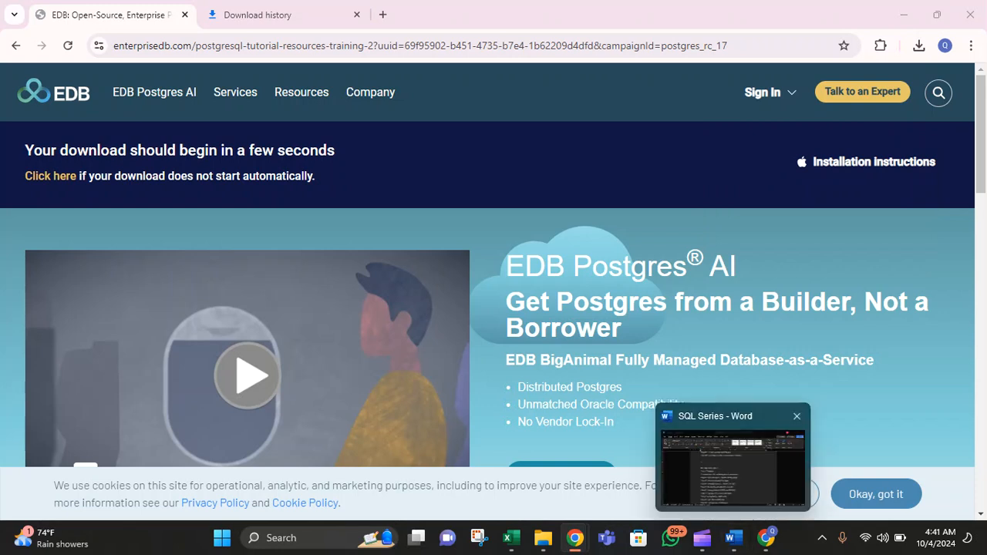
left_click(796, 417)
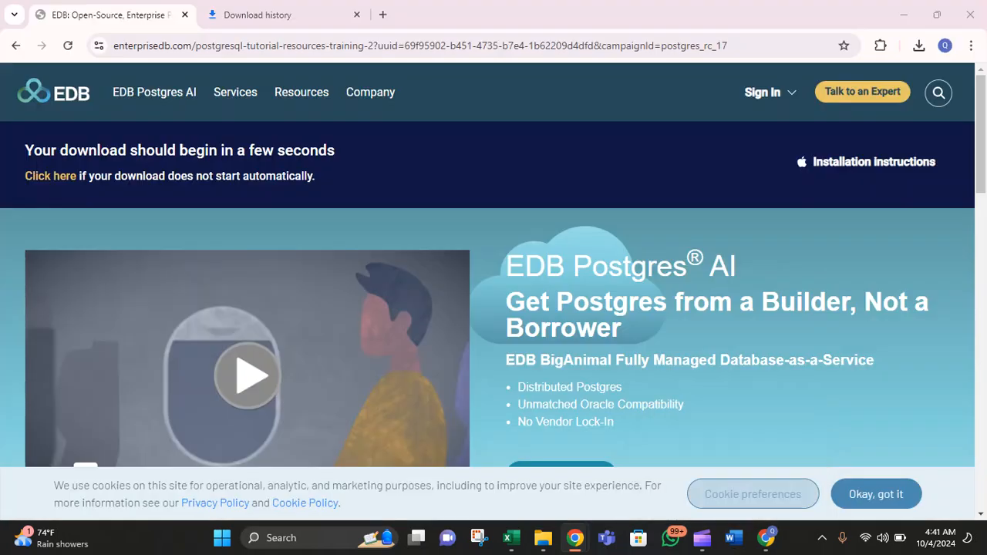
mouse_move(702, 538)
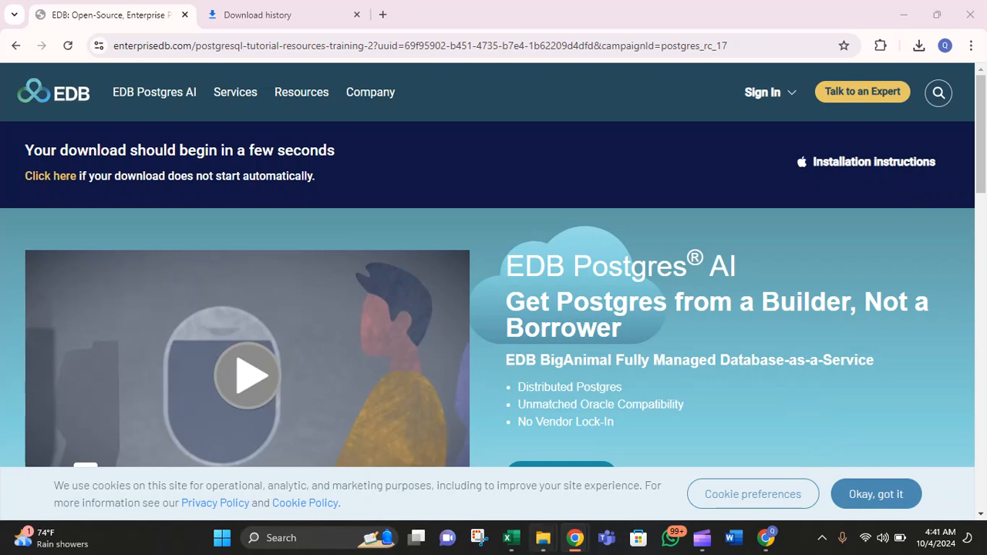
mouse_move(543, 538)
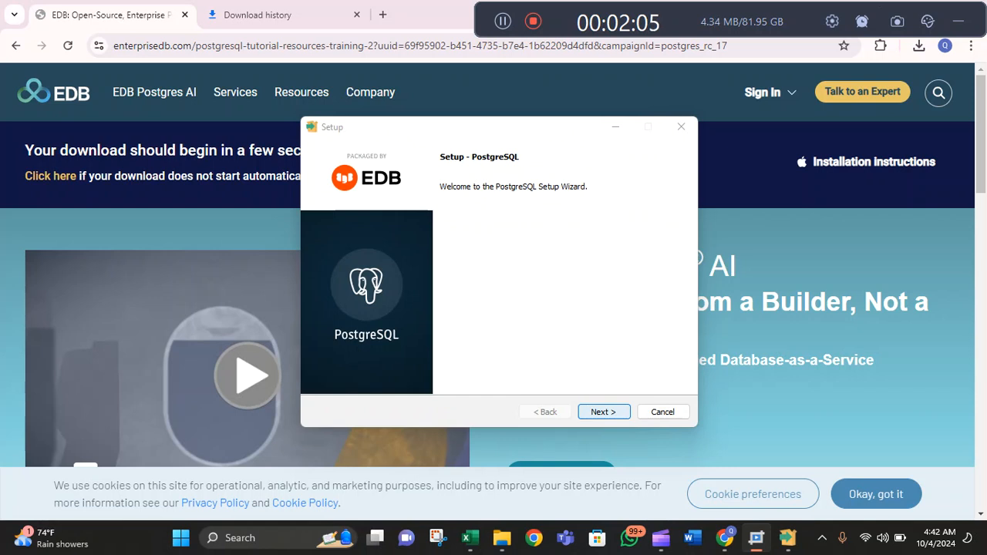
Accept the default installation and data directories in the setup wizard and exclude Stack Builder from the components
key("Return")
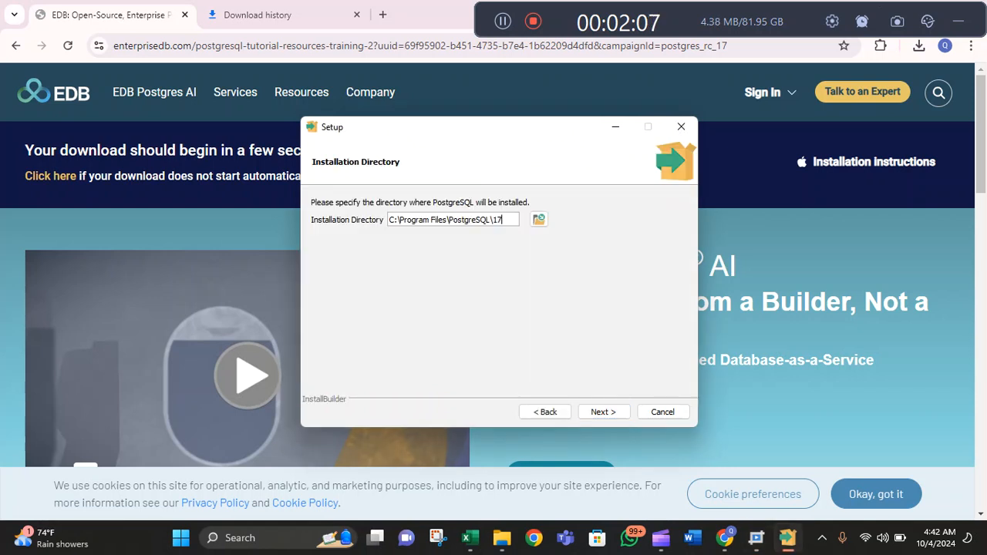
key("Return")
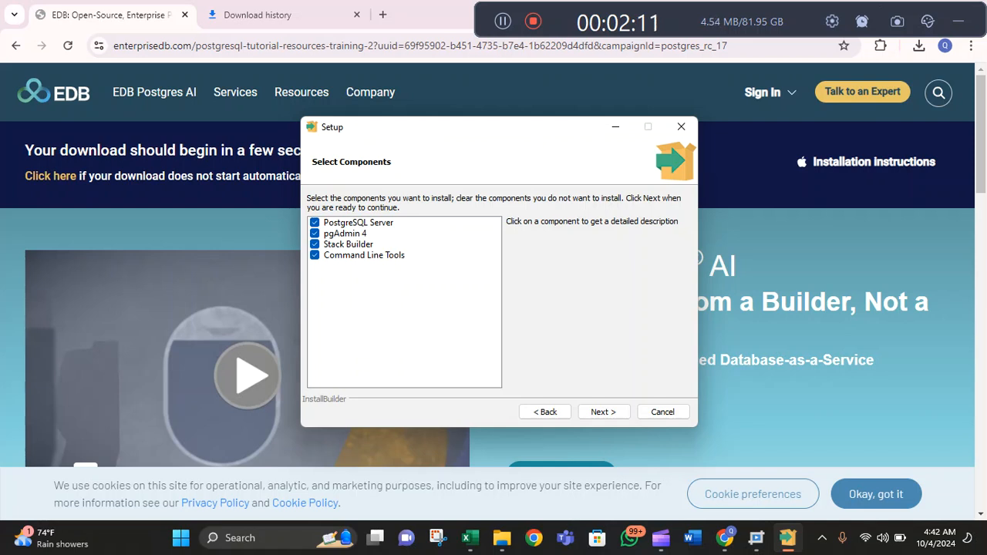
left_click(348, 244)
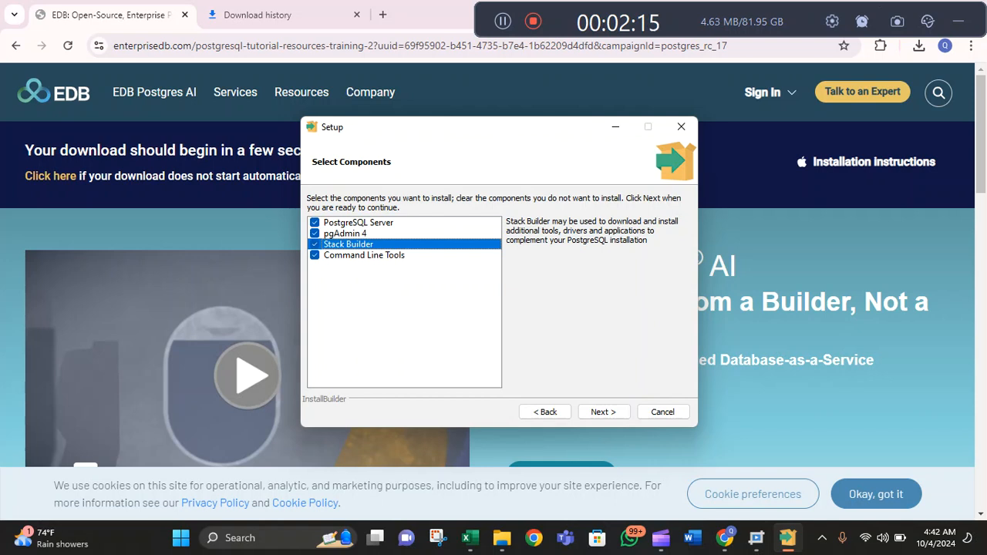
key("space")
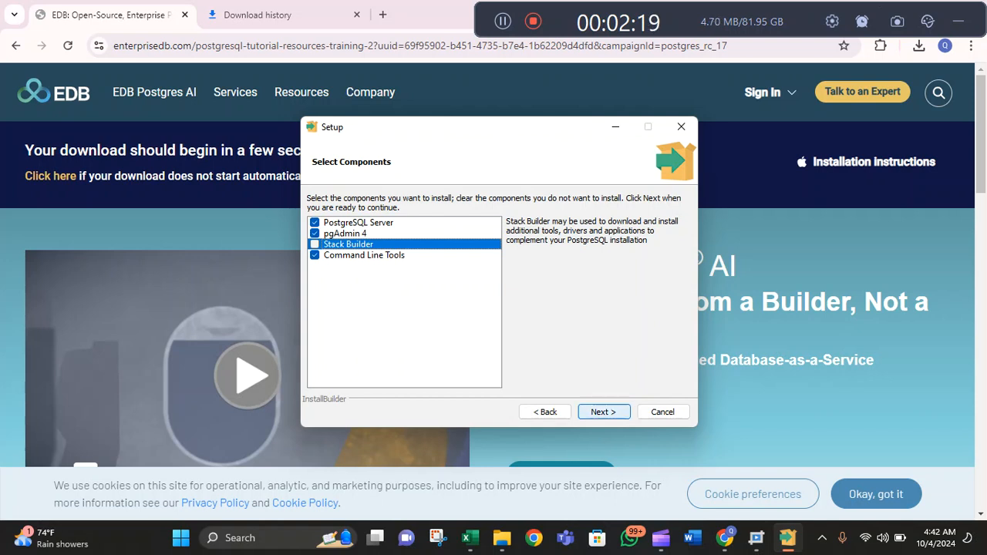
key("Return")
key("Return")
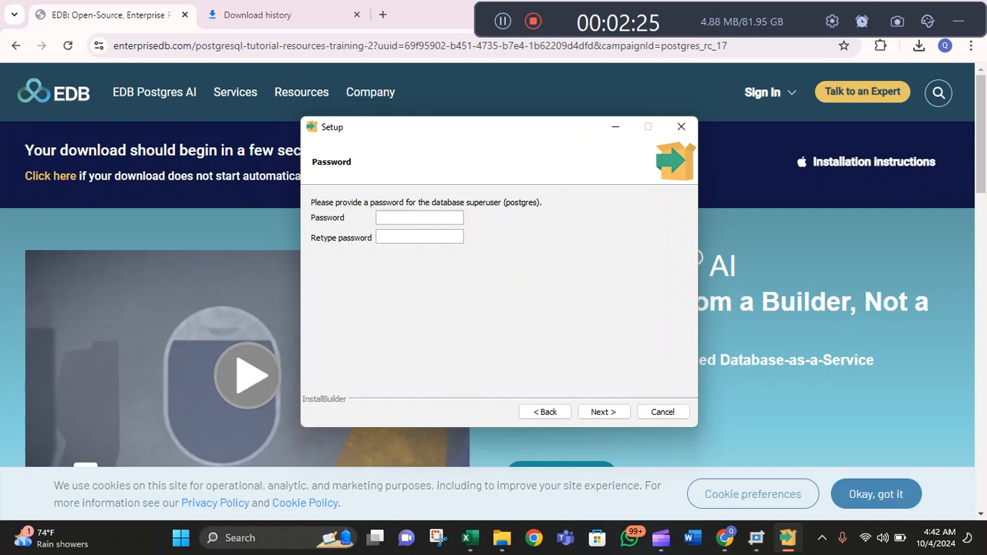
Enter and confirm the password for the postgres database superuser
type("23•••••••••")
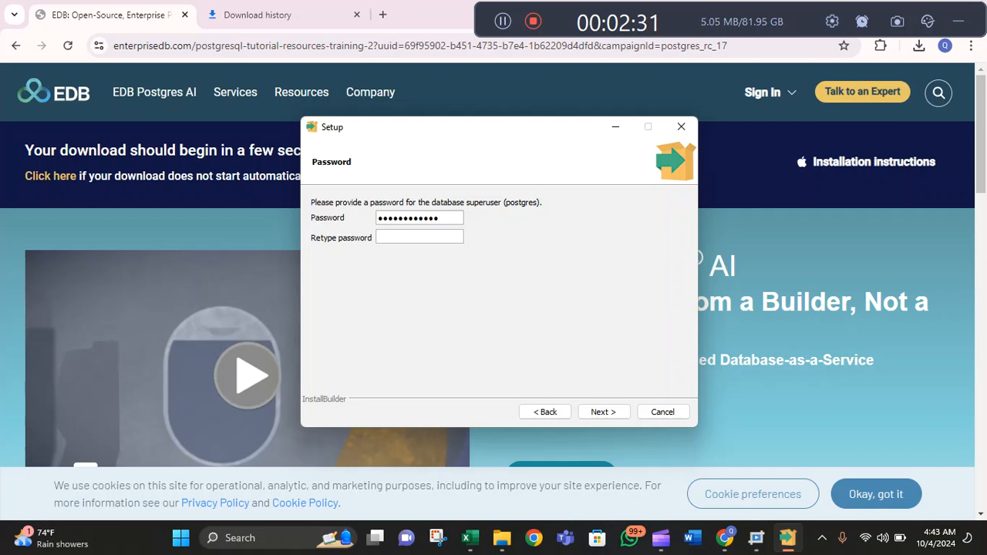
left_click(420, 237)
type("••••••••••••")
left_click(604, 412)
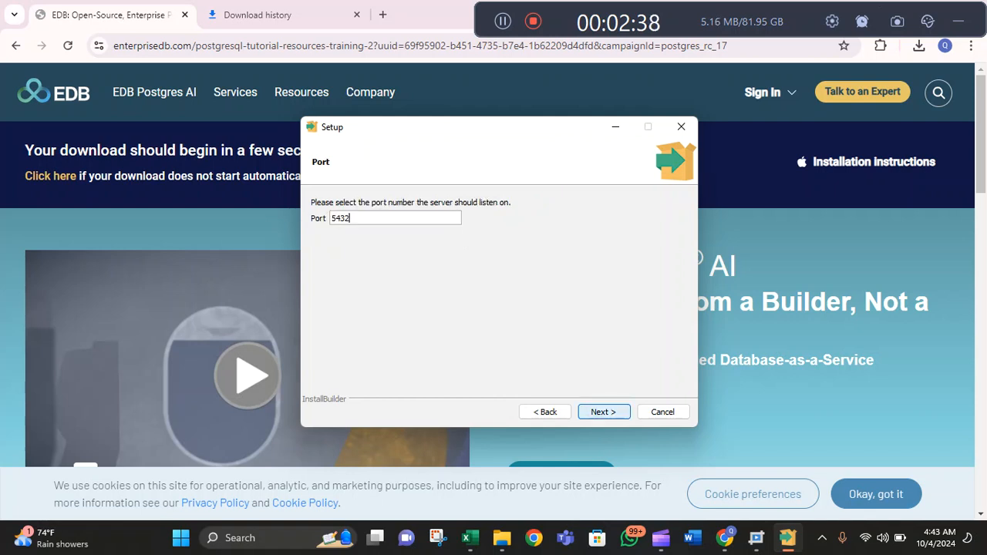
Keep server port 5432 and the default locale for the new database cluster
key("Return")
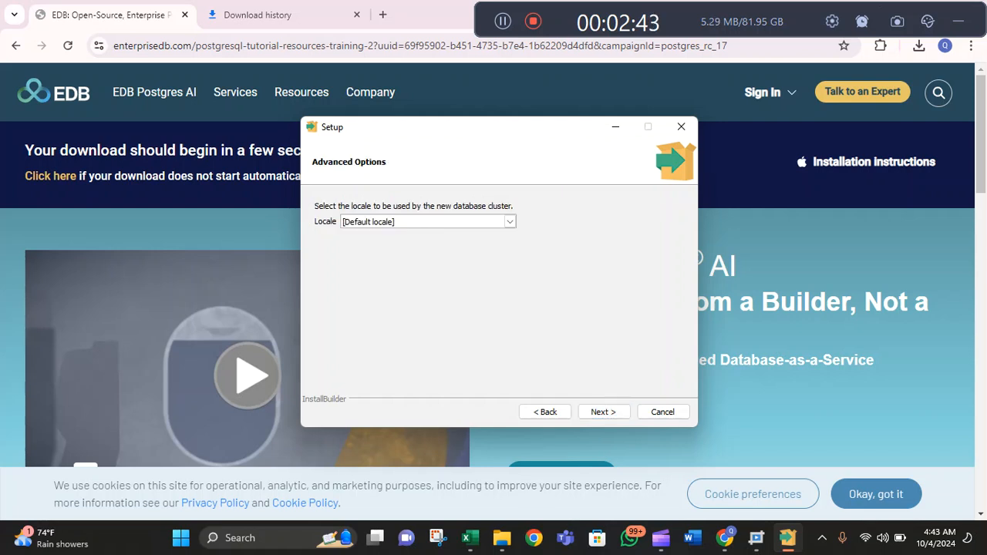
left_click(510, 221)
left_click(510, 221)
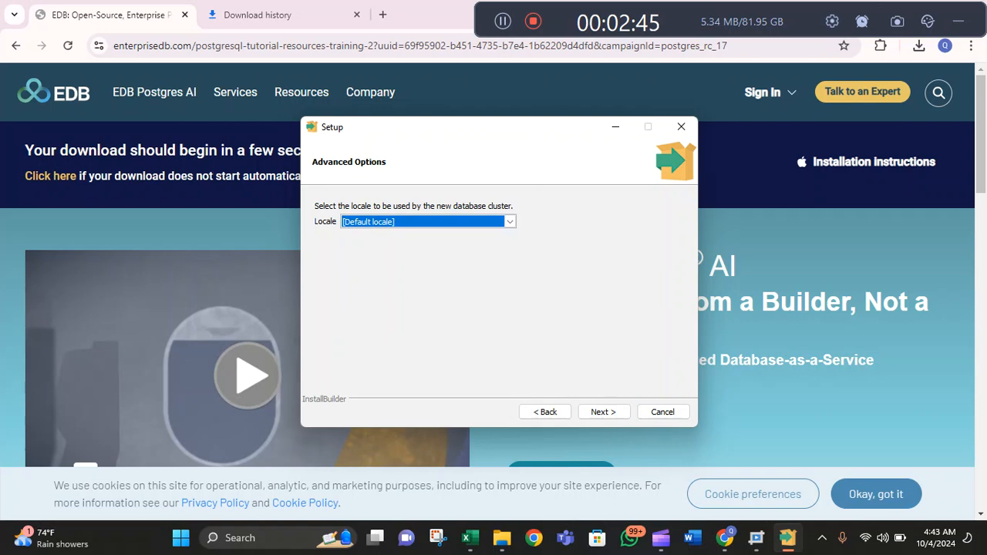
key("Return")
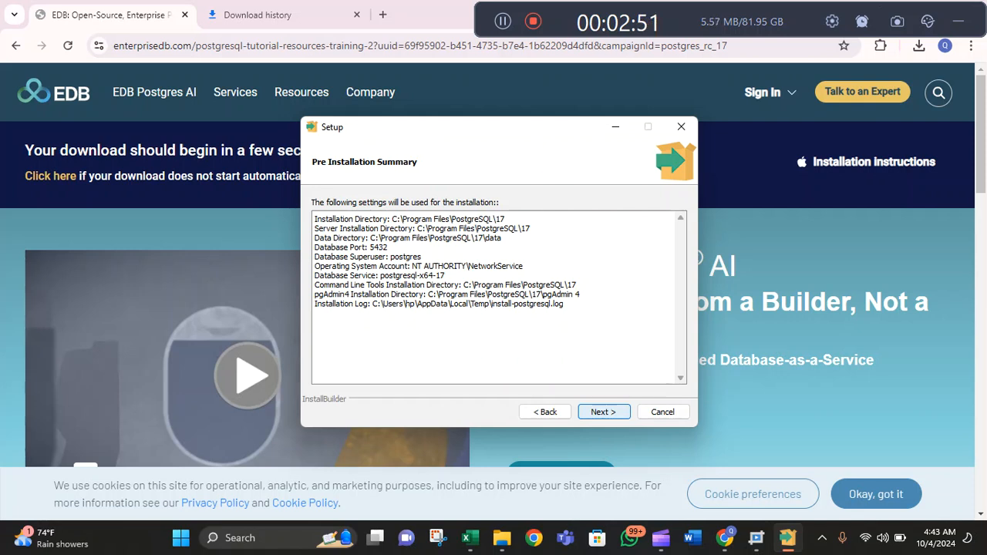
Accept the pre-installation summary, install PostgreSQL, and finish the setup wizard
key("Return")
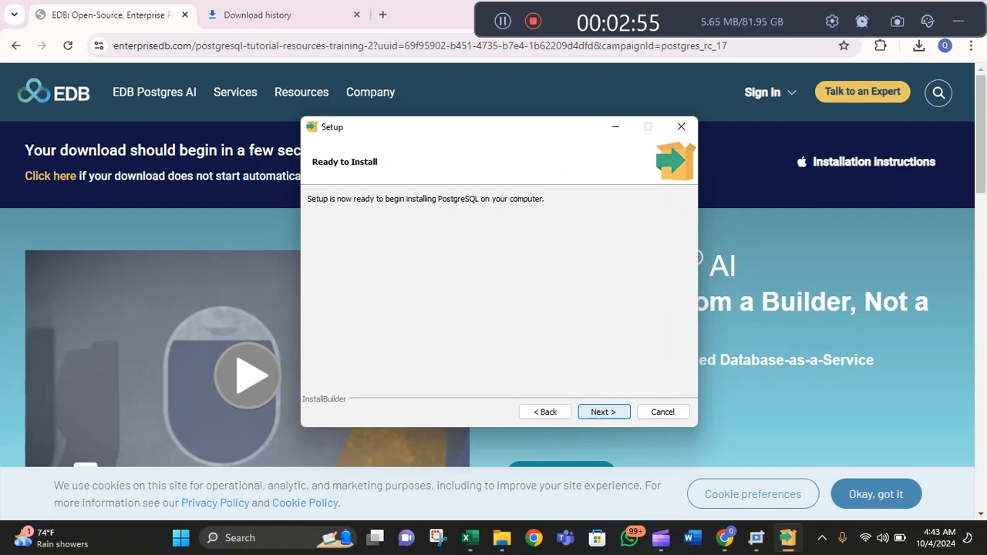
key("Return")
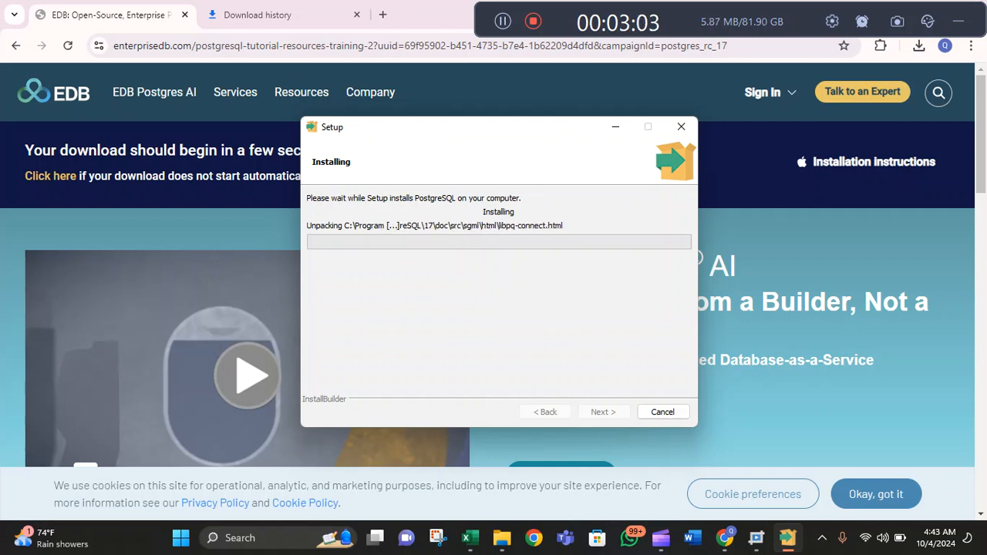
left_click(502, 21)
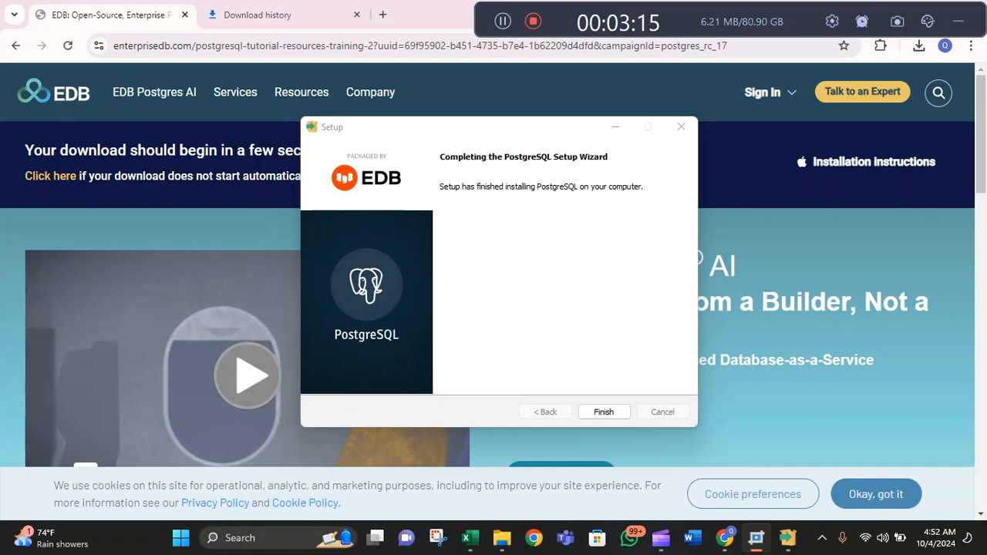
left_click(958, 21)
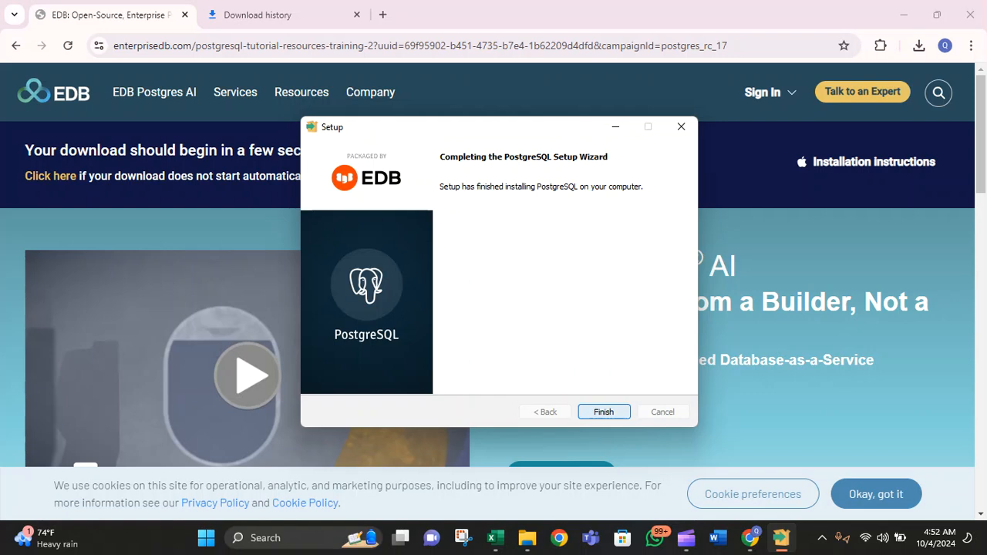
key("Return")
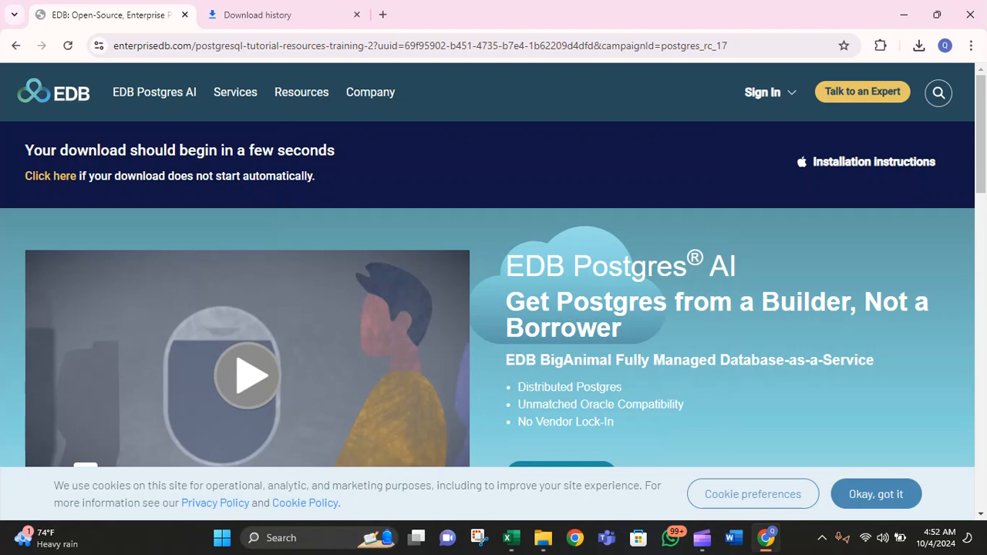
Search Windows for pgAdmin, launch pgAdmin 4, and minimize the browser window
key("super")
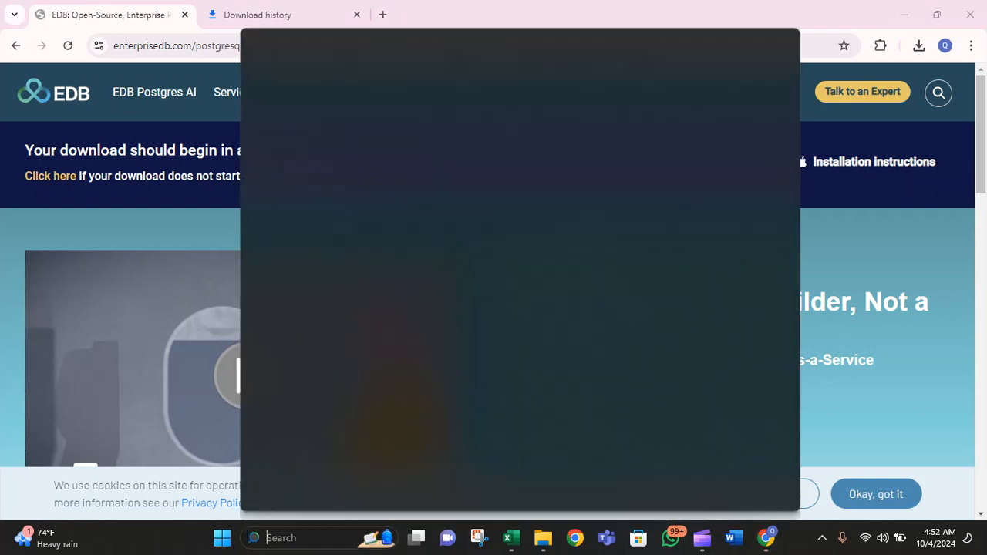
type("pg")
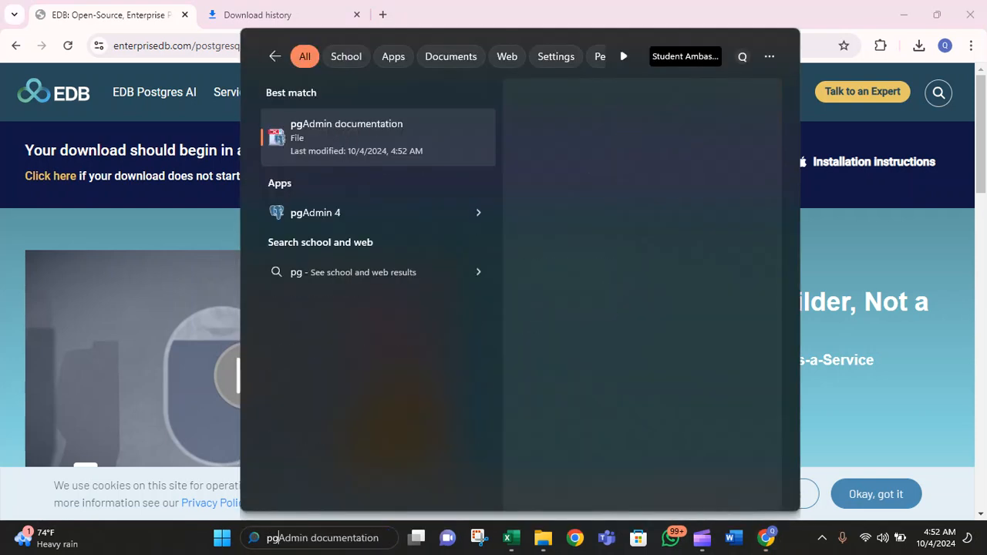
type("ad")
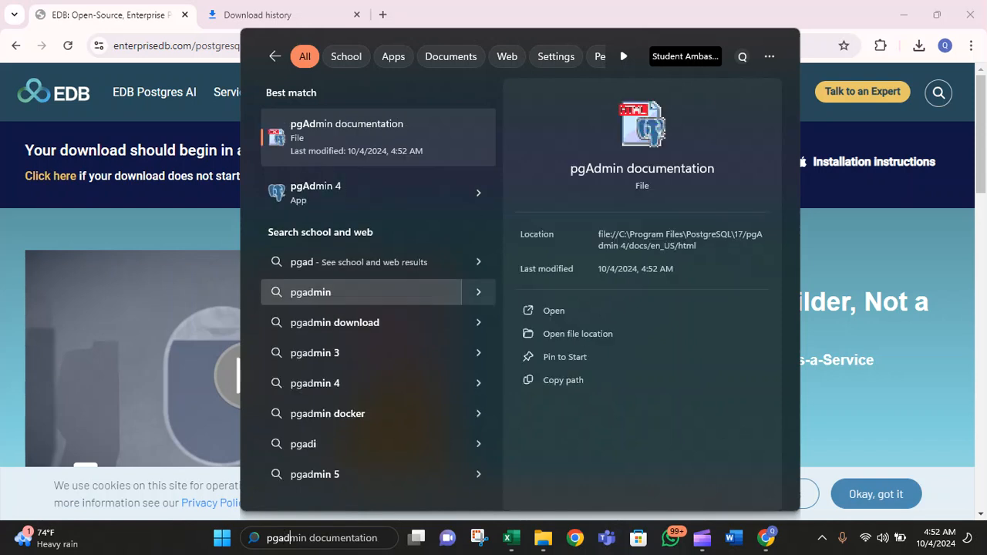
key("Escape")
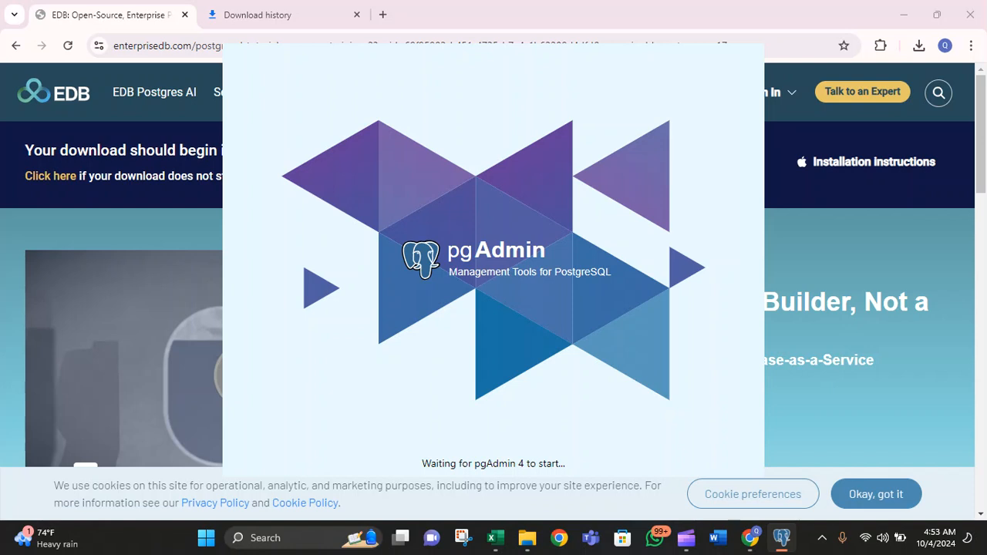
left_click(904, 15)
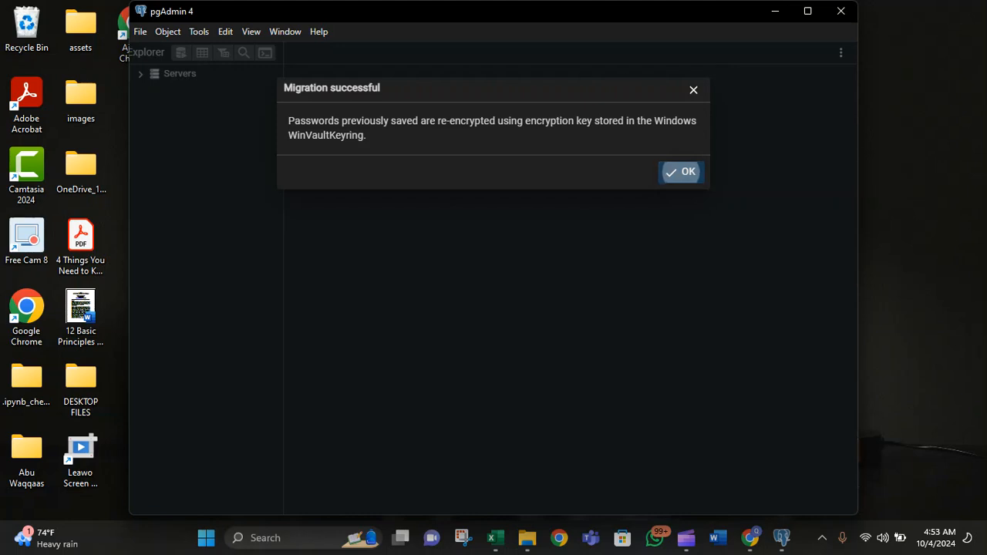
Dismiss the password migration notice and expand the Servers tree, briefly viewing the databases of the PostgreSQL 16 server
key("Return")
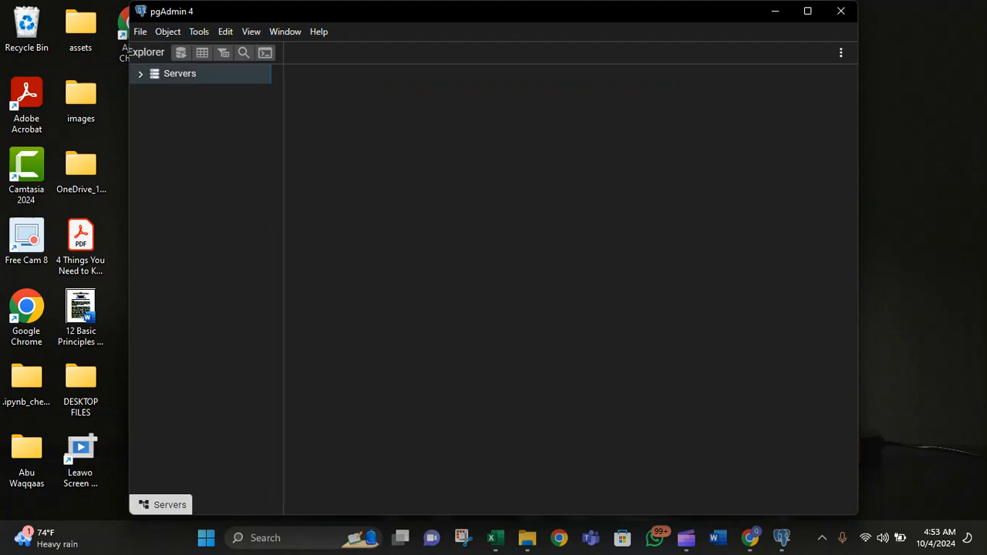
left_click(140, 74)
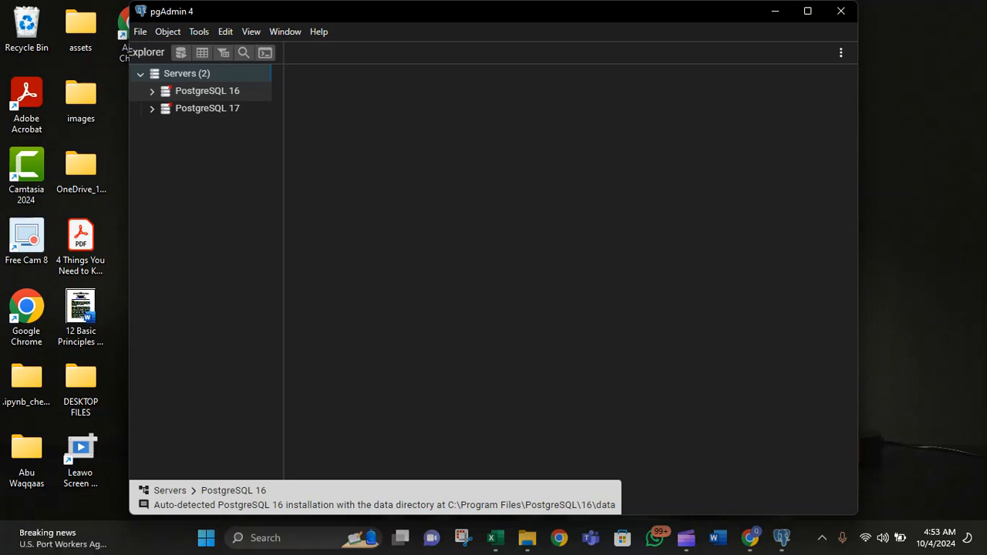
left_click(151, 91)
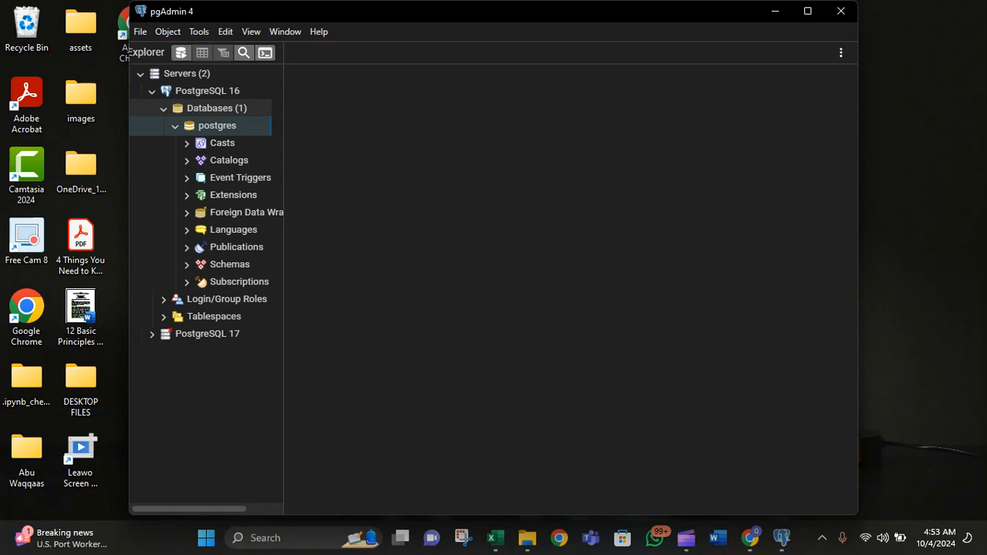
left_click(152, 91)
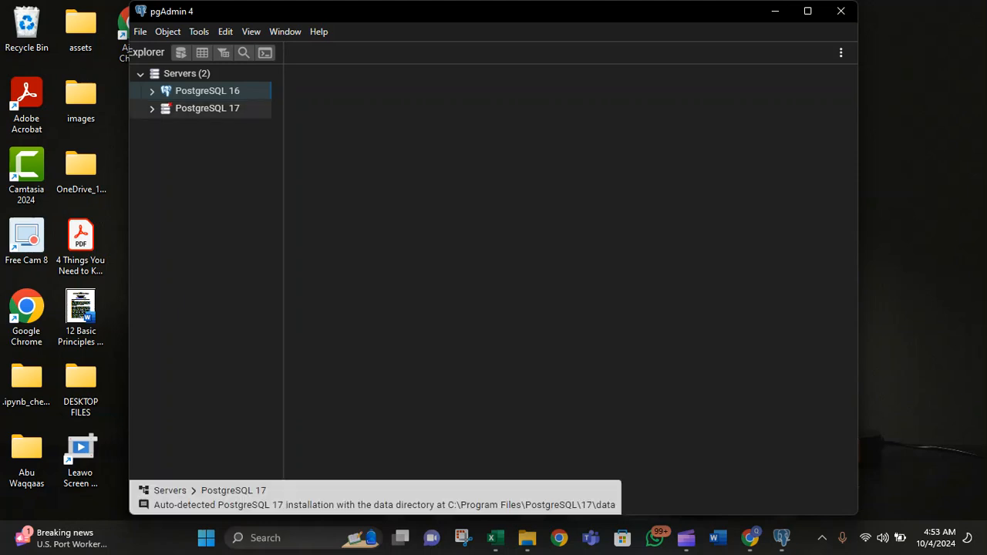
Connect to the PostgreSQL 17 server by entering the postgres user's password, with the password saved
left_click(206, 109)
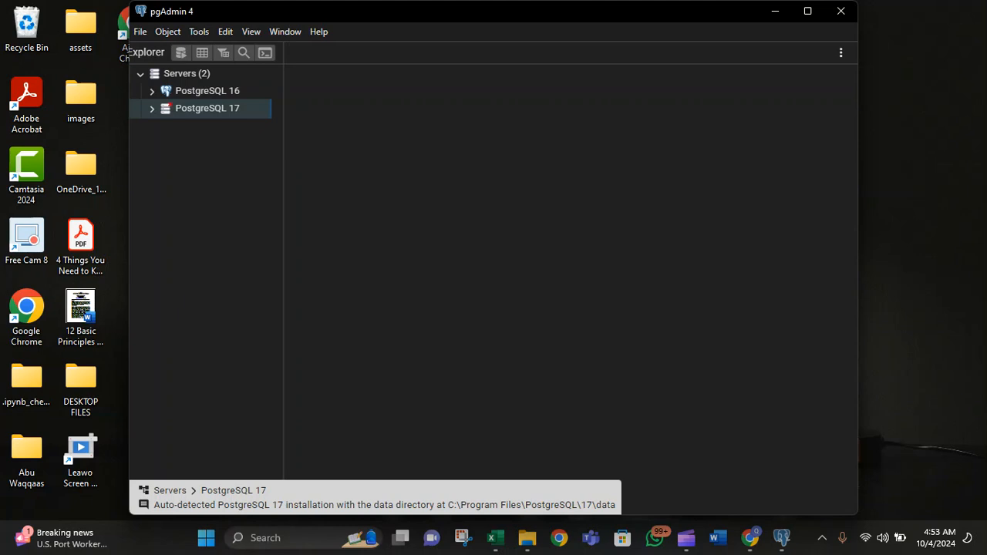
double_click(206, 108)
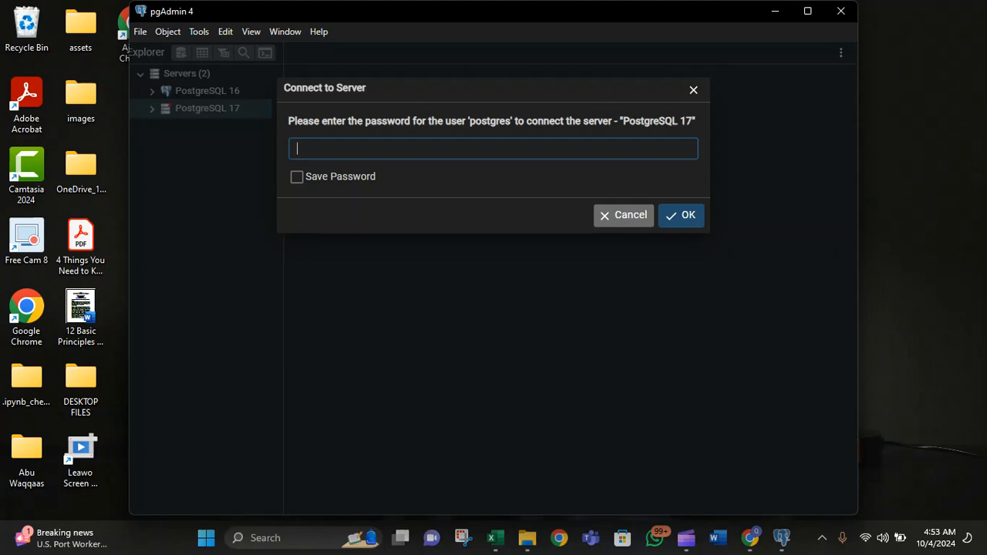
type("••••••••••••")
left_click(297, 177)
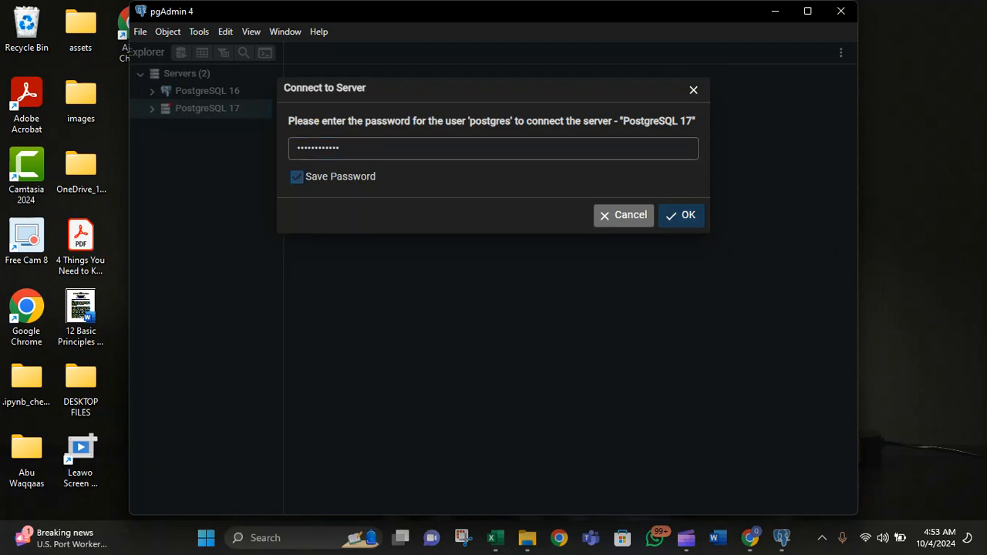
left_click(681, 215)
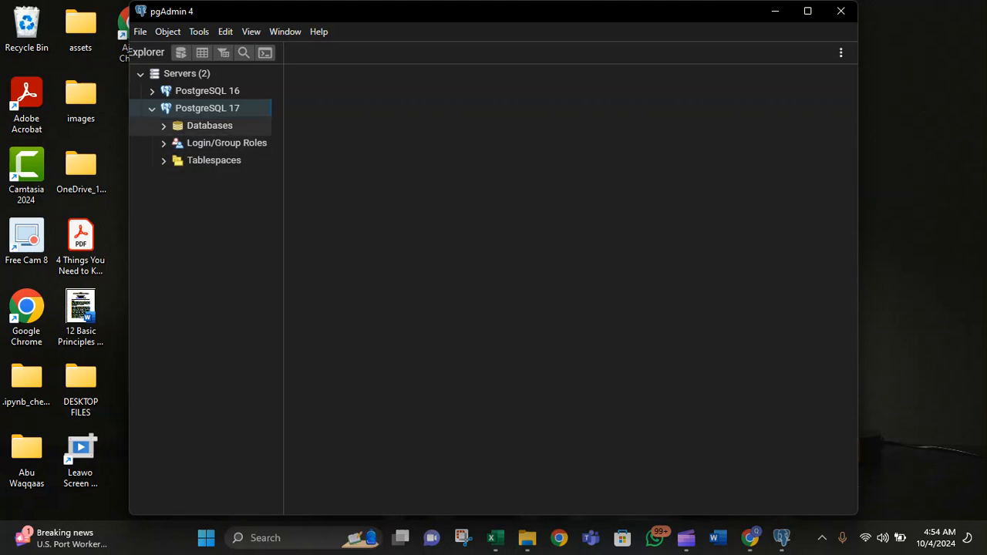
Start creating a new database under the Databases node of the PostgreSQL 17 server
left_click(209, 126)
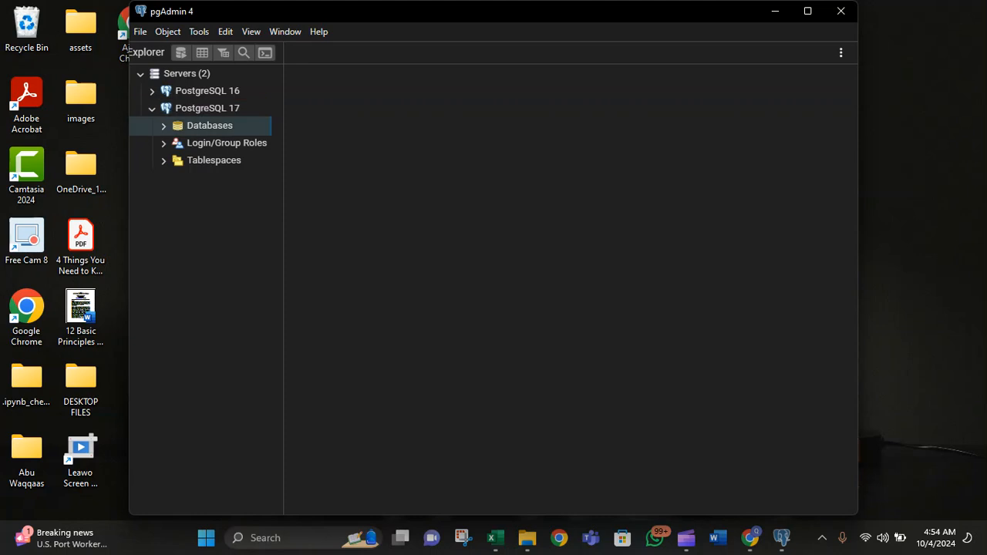
right_click(209, 126)
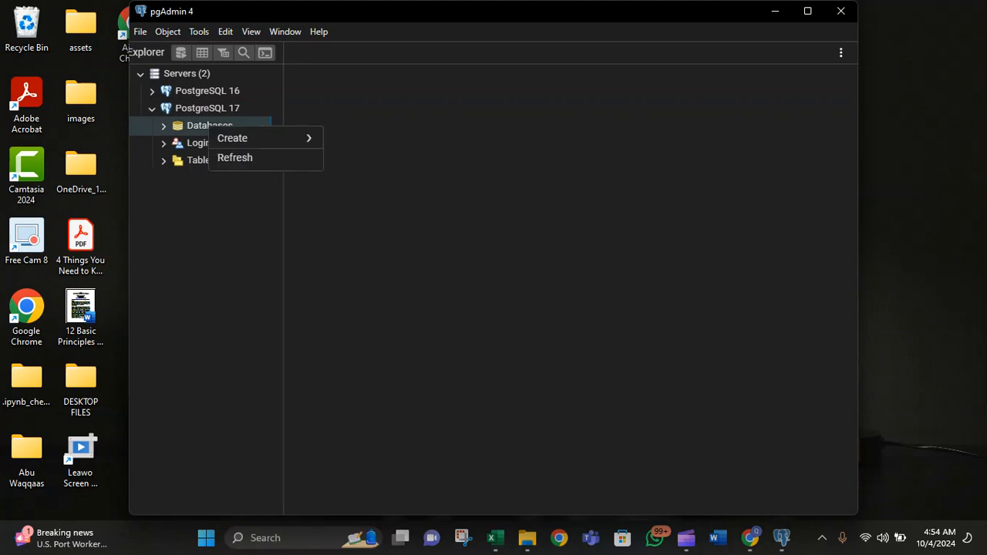
mouse_move(239, 138)
left_click(358, 142)
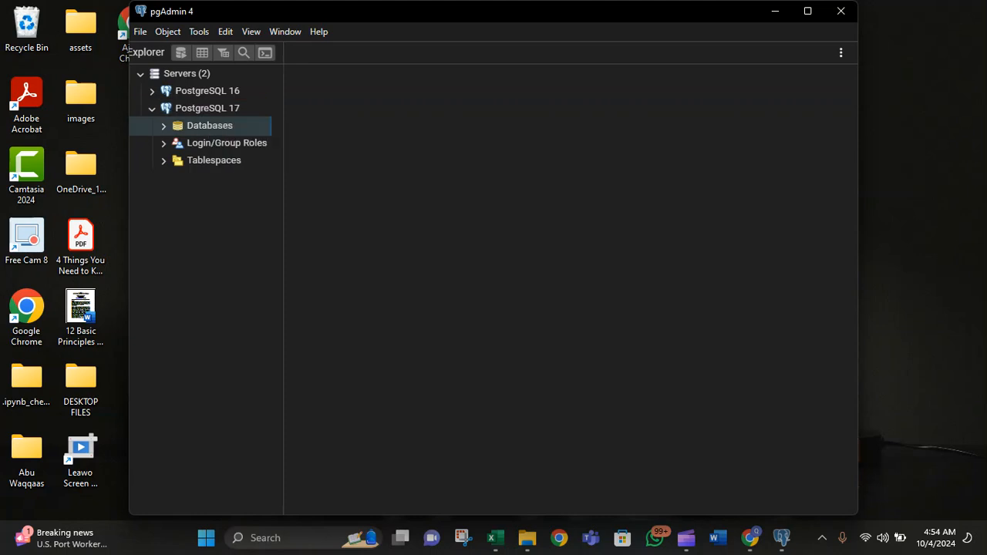